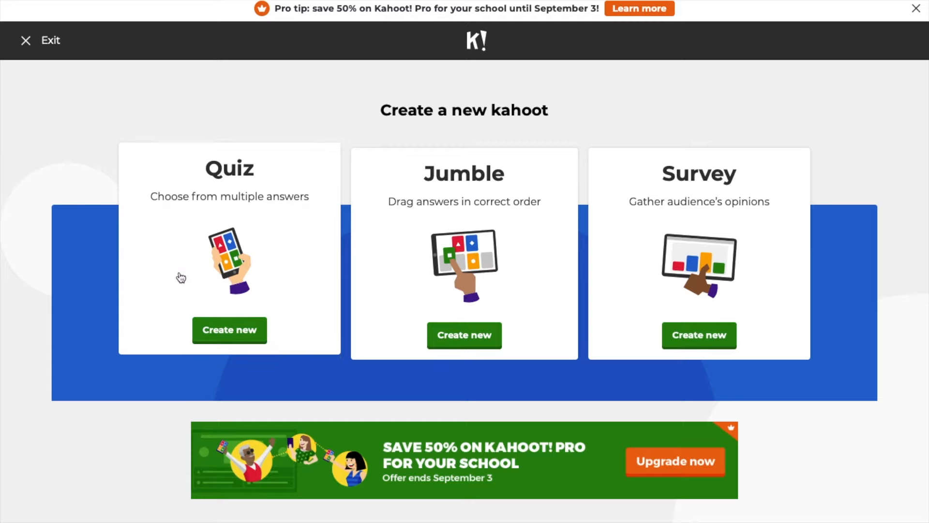
# Step: Create a new quiz with the title "Quiz 1" and the description "Chapter 1"
pyautogui.click(230, 333)
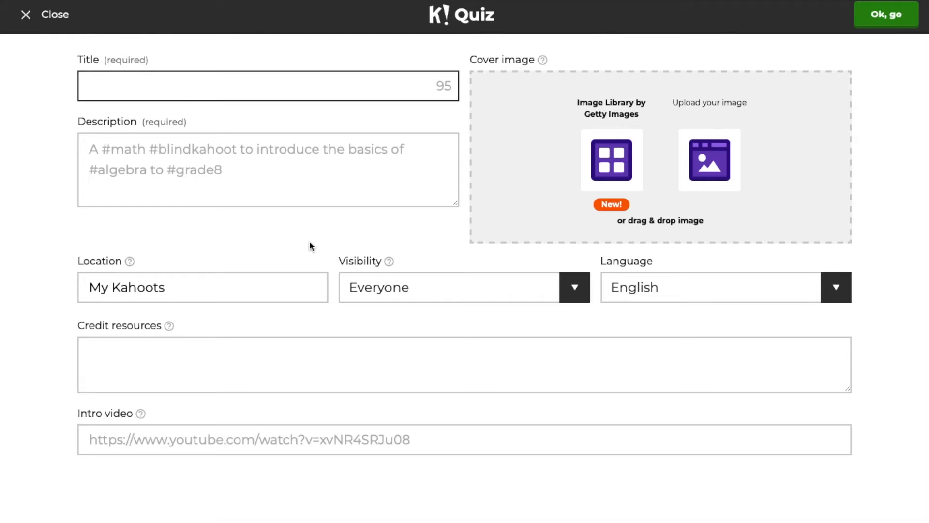
pyautogui.write('Quiz 1')
pyautogui.press('Tab')
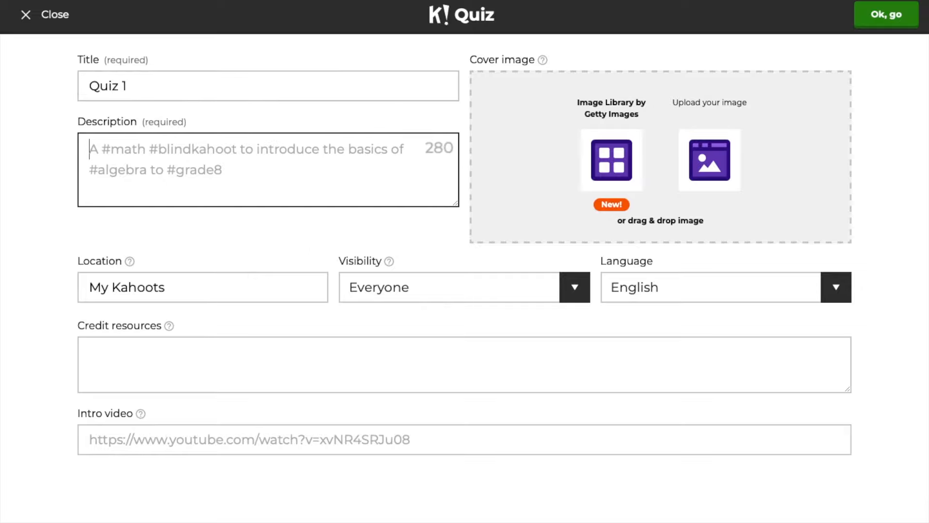
pyautogui.write('Chapter 1')
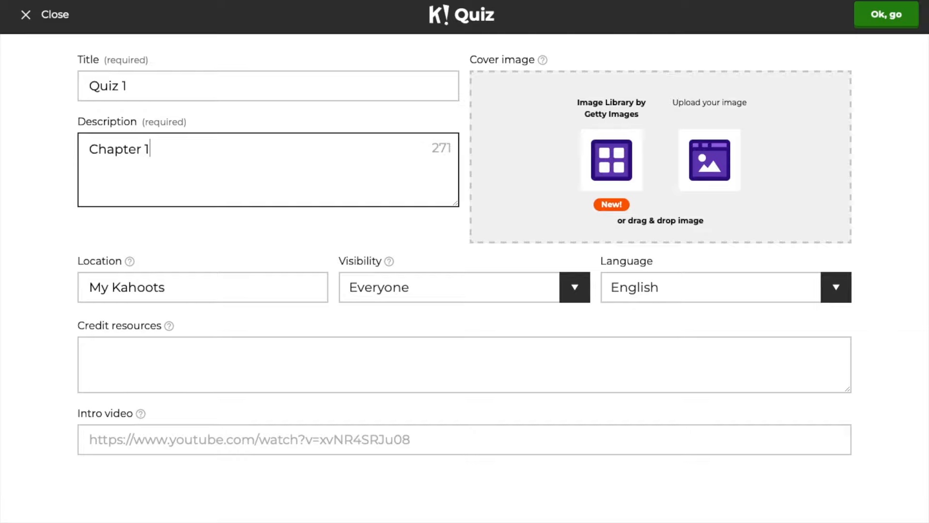
# Step: Set the quiz's visibility to Only you and accept the quiz details, leaving credit resources and intro video empty
pyautogui.click(581, 290)
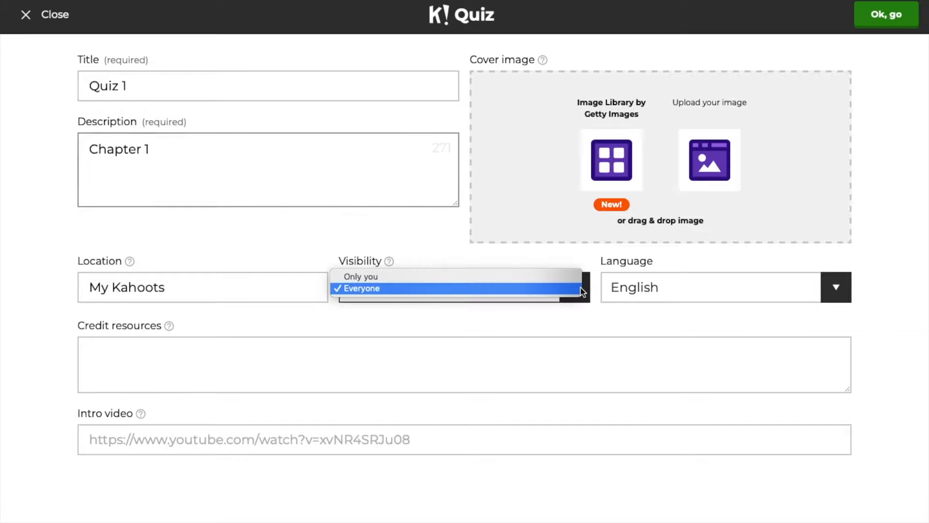
pyautogui.click(573, 276)
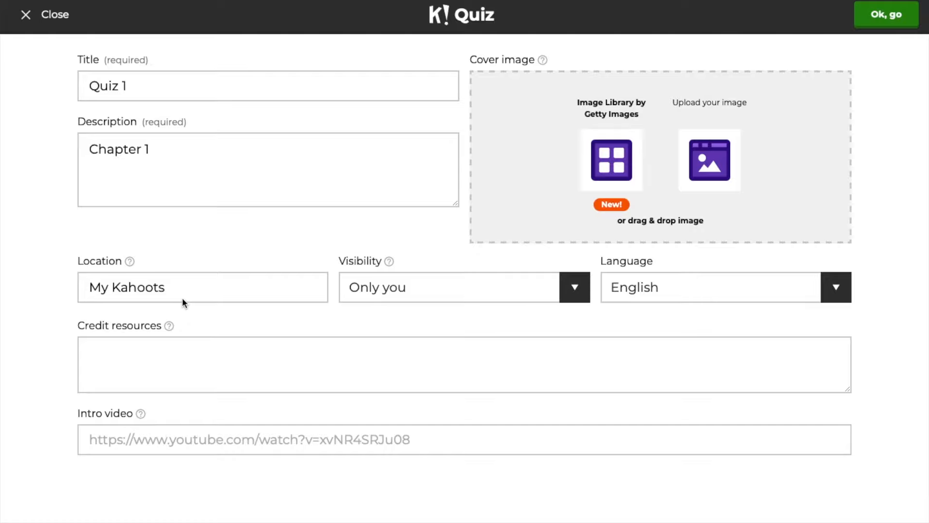
pyautogui.click(135, 363)
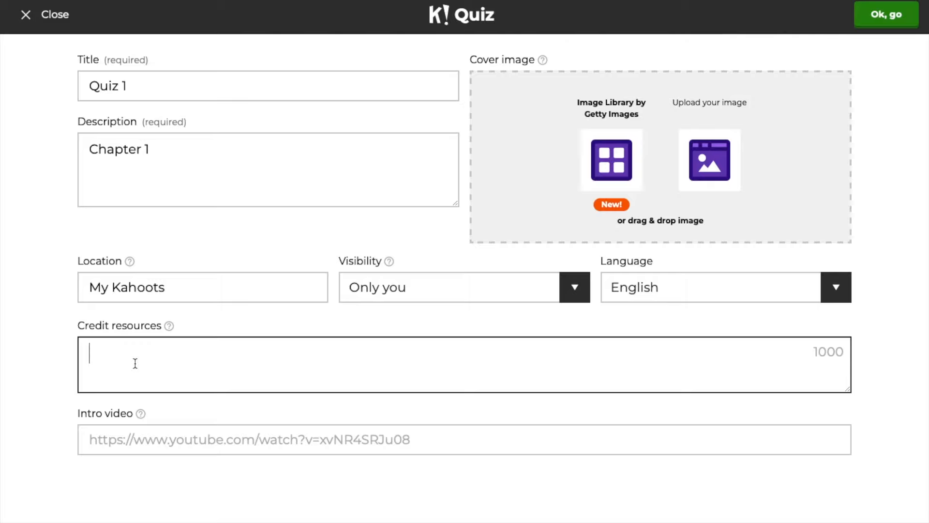
pyautogui.click(137, 441)
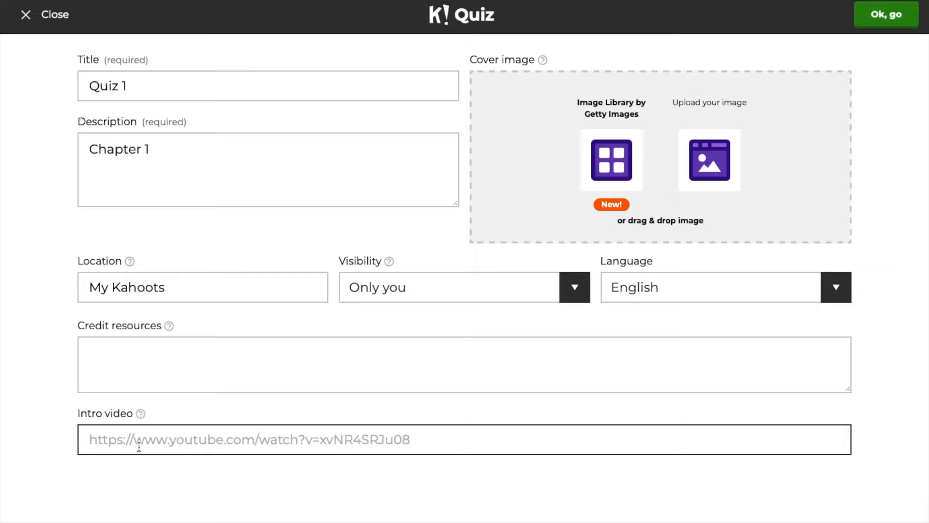
pyautogui.click(914, 245)
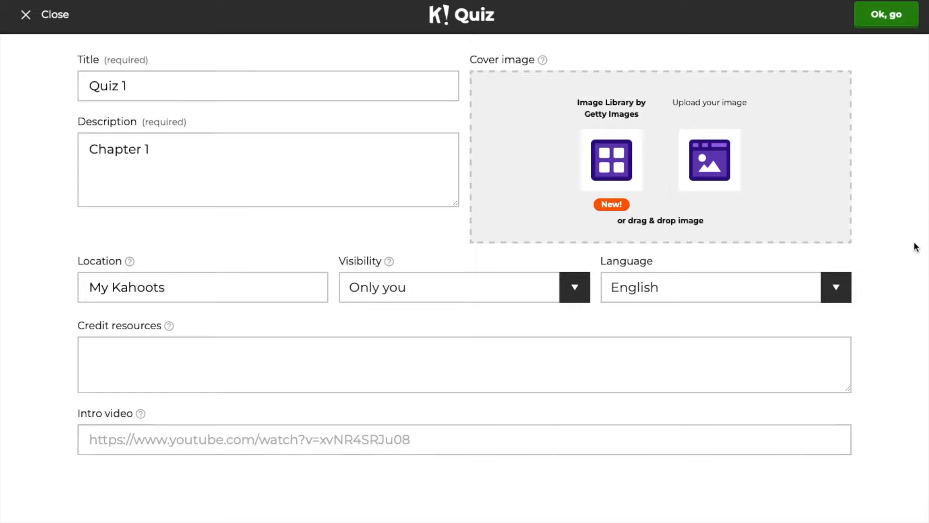
pyautogui.click(896, 23)
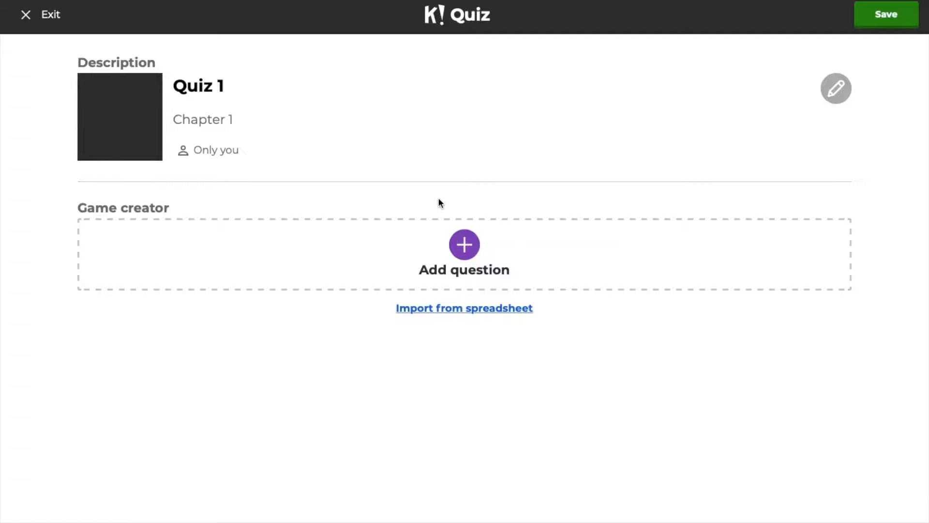
# Step: Add the question "What is my favorite color?" with the answers Red, Green, Blue and Yellow
pyautogui.click(466, 244)
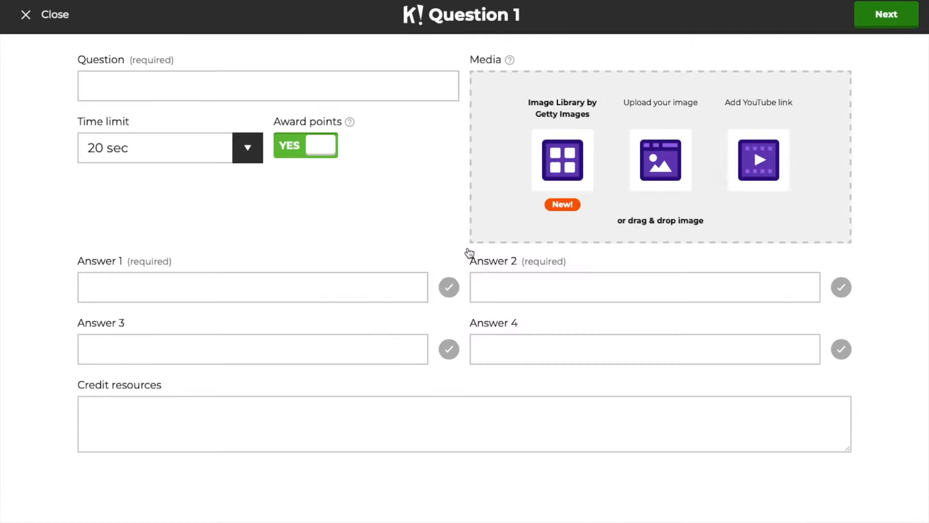
pyautogui.write('What is my favorite color?')
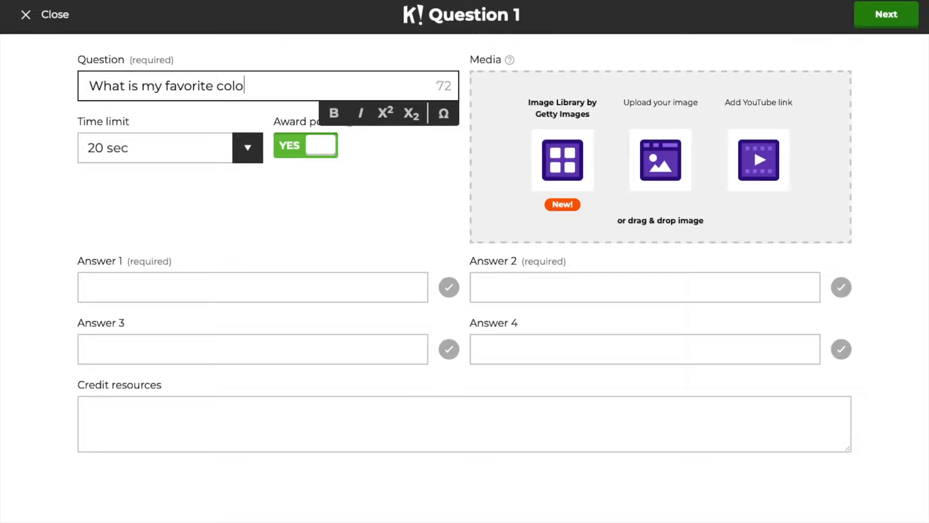
pyautogui.click(148, 287)
pyautogui.write('Red')
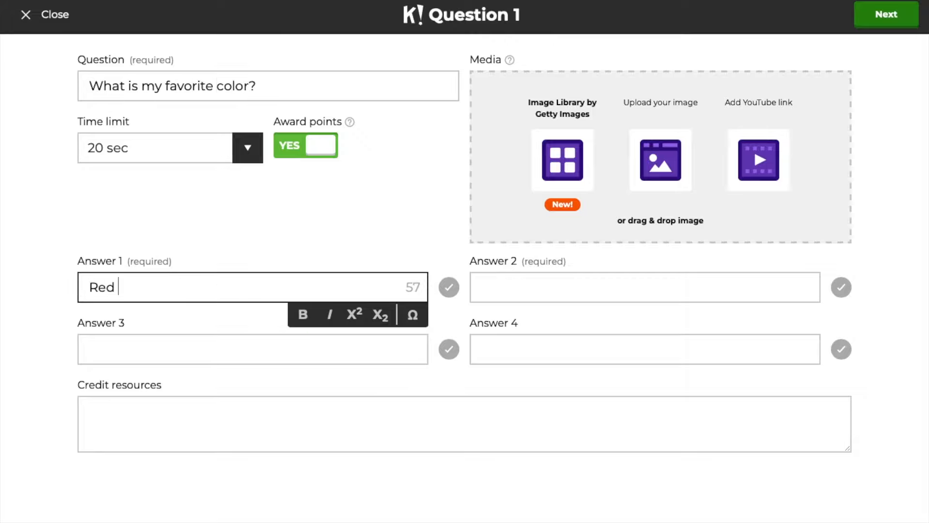
pyautogui.press('Tab')
pyautogui.write('Green')
pyautogui.press('Tab')
pyautogui.write('Blue')
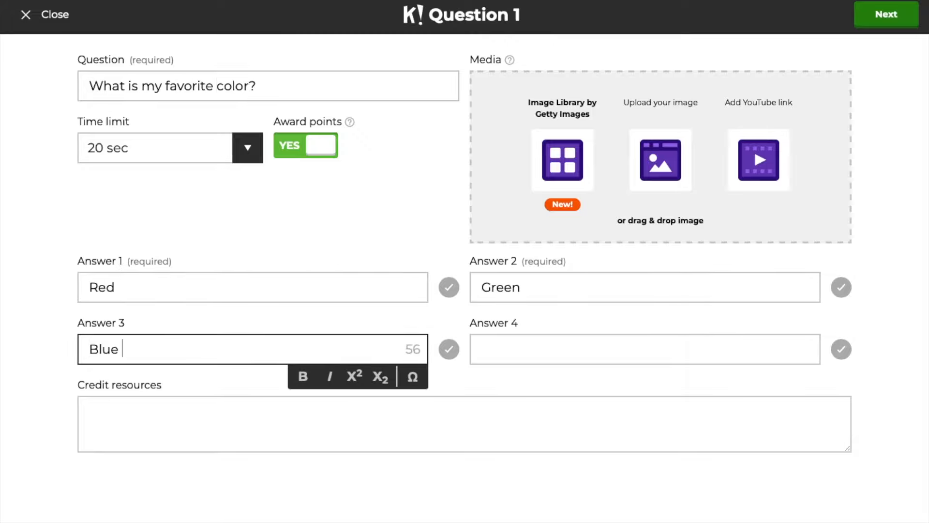
pyautogui.press('Tab')
pyautogui.write('Yellow')
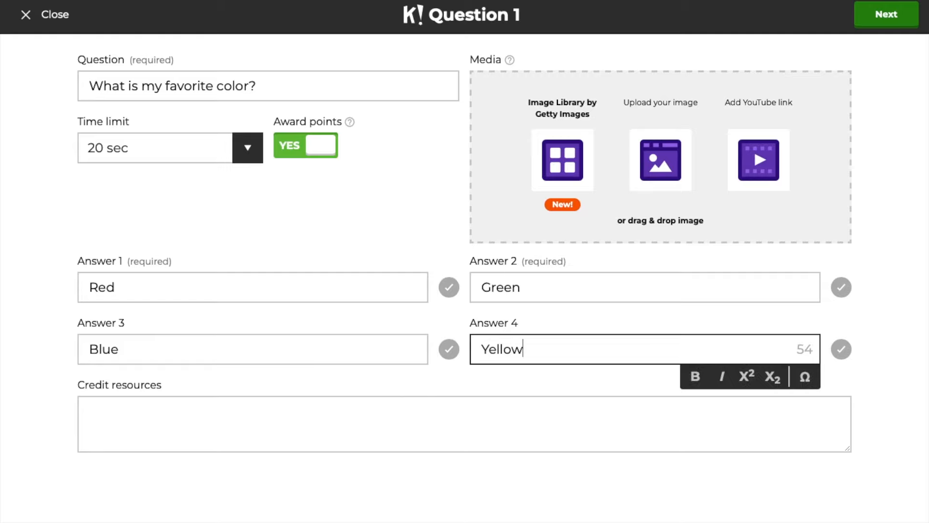
pyautogui.click(459, 146)
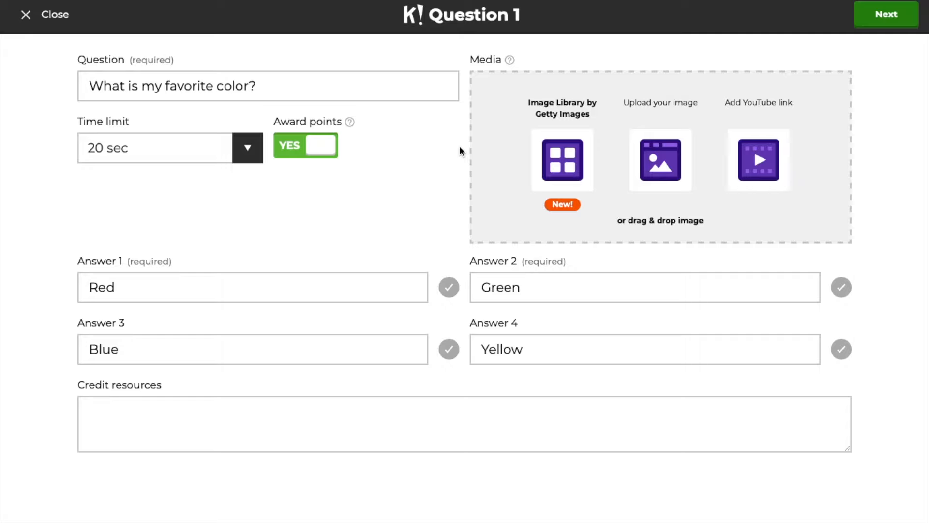
# Step: Mark all four color answers as correct
pyautogui.click(843, 293)
pyautogui.click(841, 351)
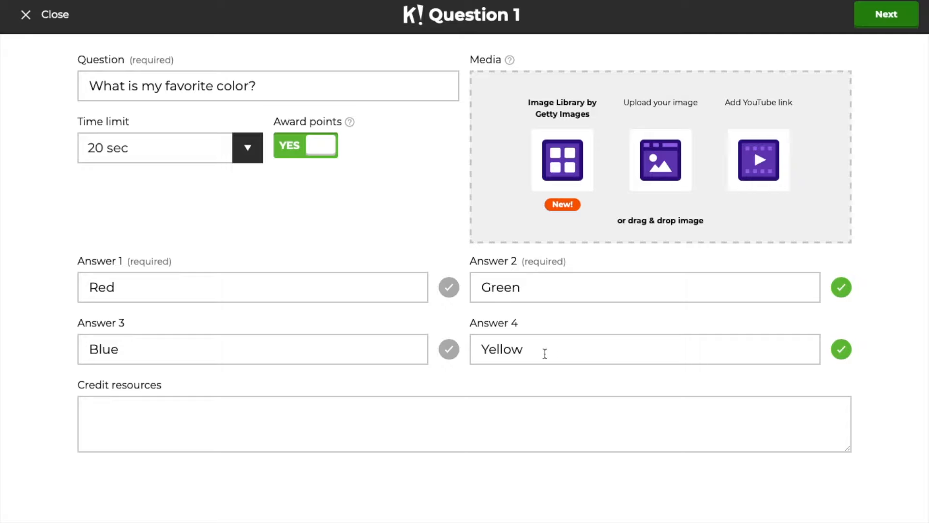
pyautogui.click(450, 349)
pyautogui.click(449, 287)
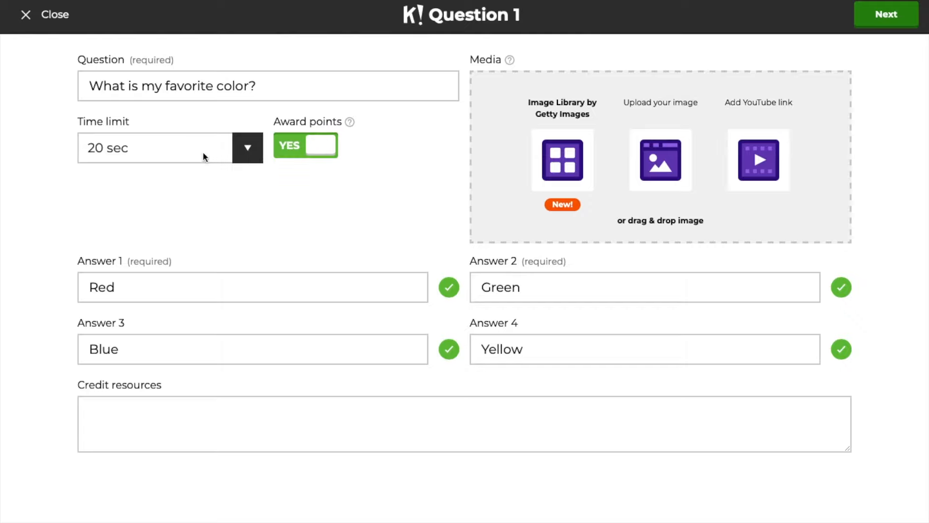
# Step: Review the time limit choices and award points setting, keeping 20 sec and points on, and finish the question
pyautogui.click(248, 156)
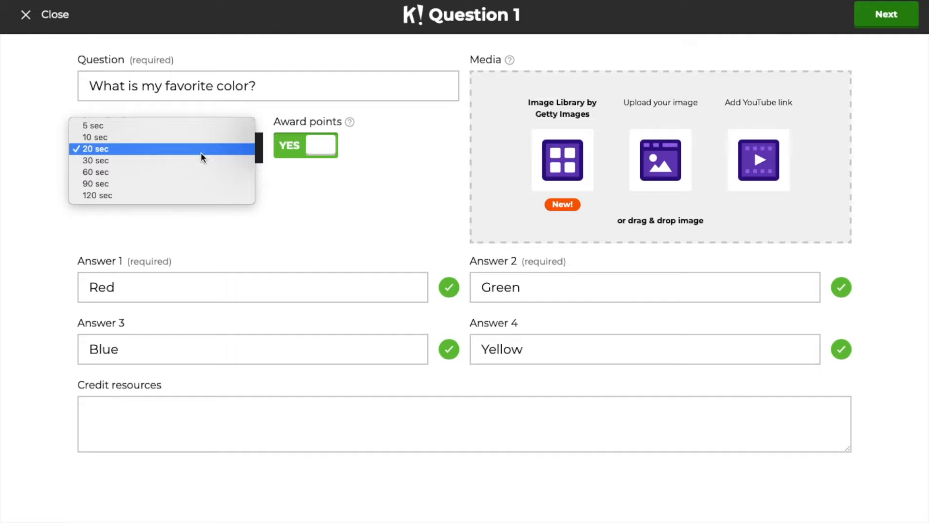
pyautogui.click(310, 209)
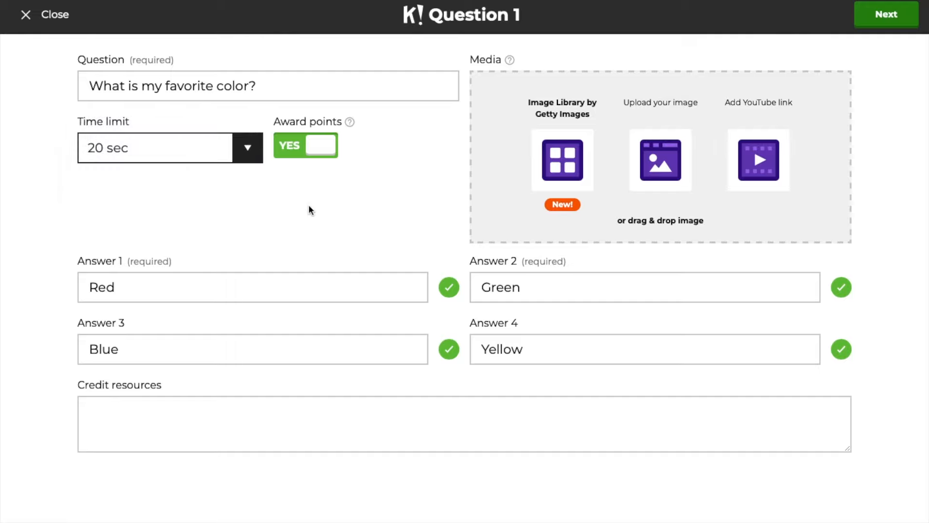
pyautogui.click(324, 146)
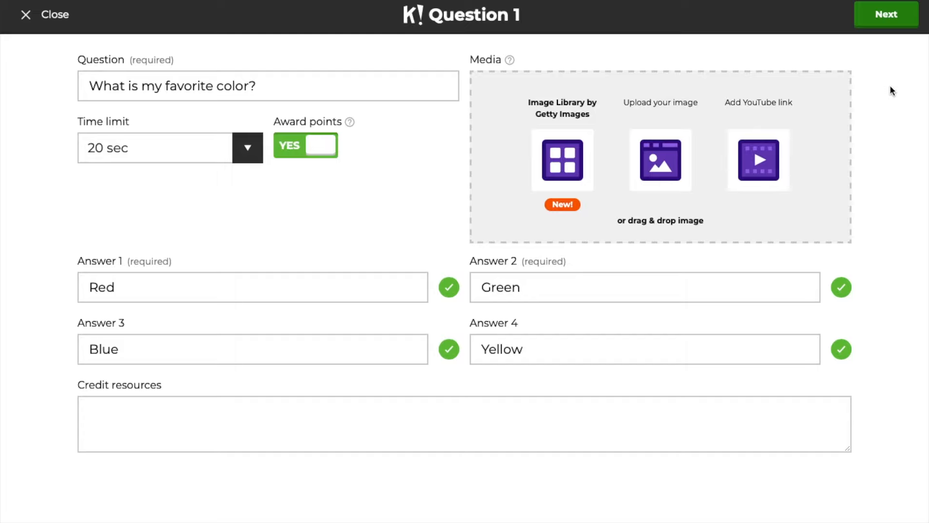
pyautogui.click(897, 26)
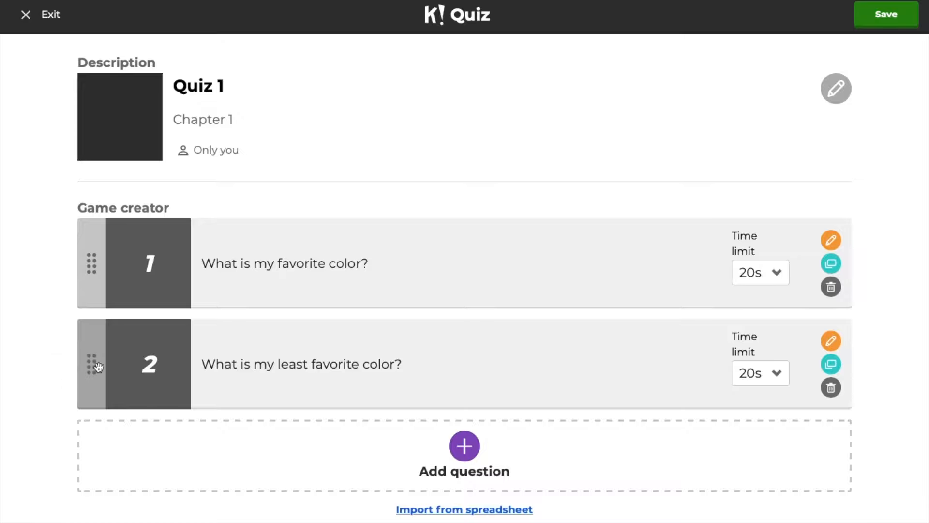
# Step: Move "What is my least favorite color?" to first place among the questions, and save and finish the quiz
pyautogui.moveTo(98, 367); pyautogui.dragTo(100, 256)
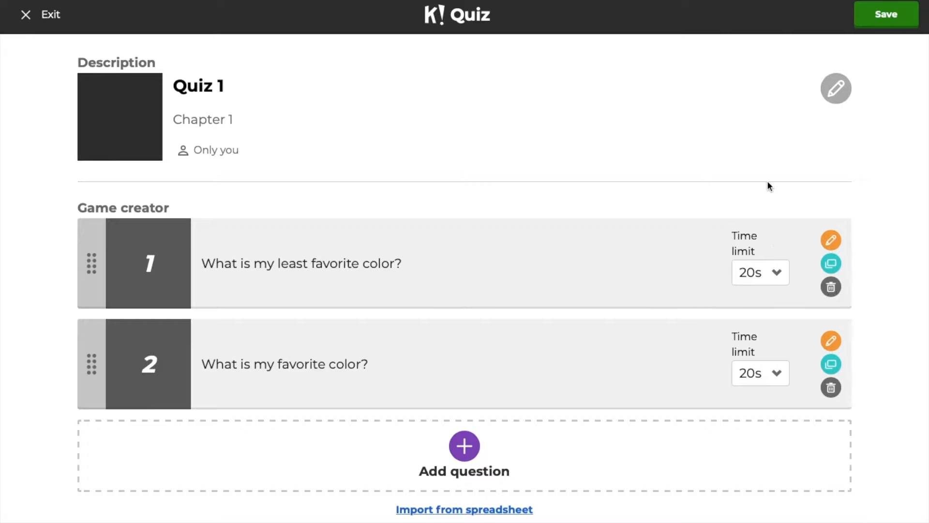
pyautogui.click(899, 21)
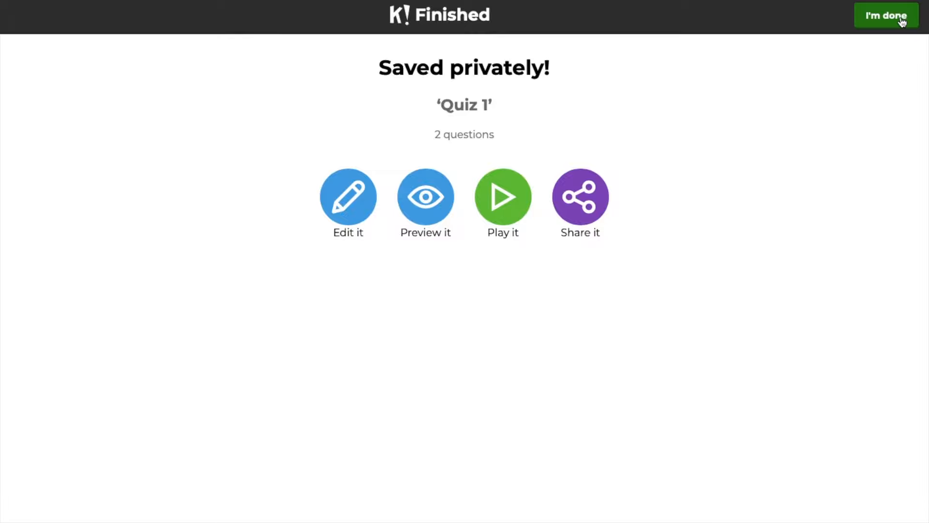
pyautogui.click(902, 23)
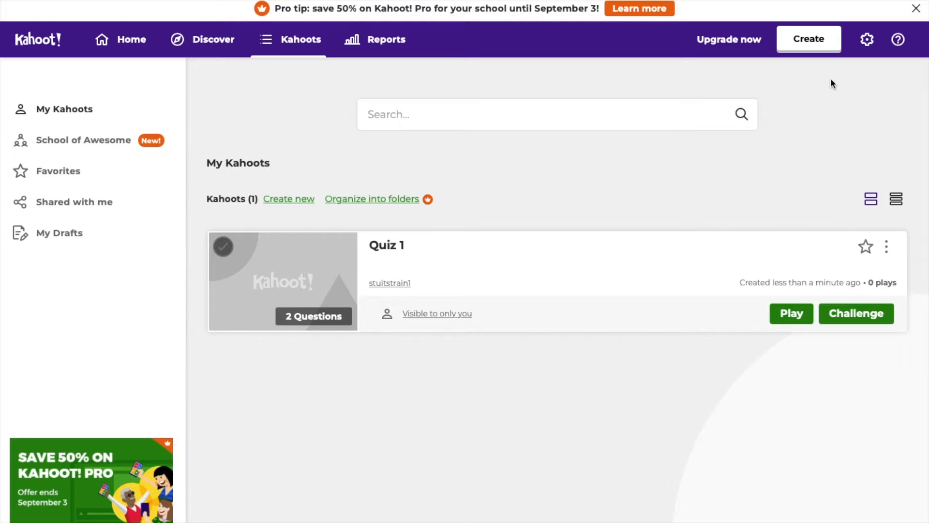
# Step: Create a new Jumble kahoot with the title "Jumble 1"
pyautogui.click(827, 49)
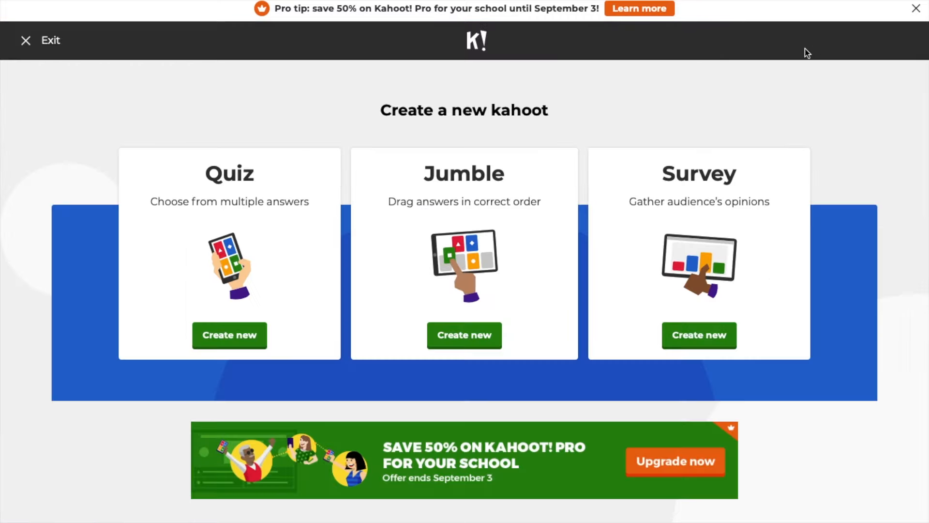
pyautogui.click(463, 333)
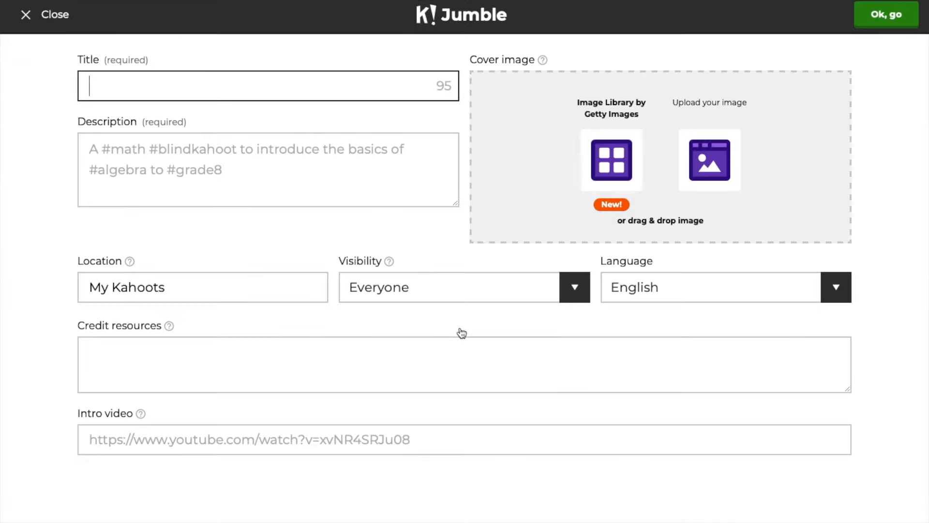
pyautogui.write('Jubl')
pyautogui.press('BackSpace')
pyautogui.press('BackSpace')
pyautogui.write('bl')
pyautogui.press('BackSpace')
pyautogui.press('BackSpace')
pyautogui.write('mble 1')
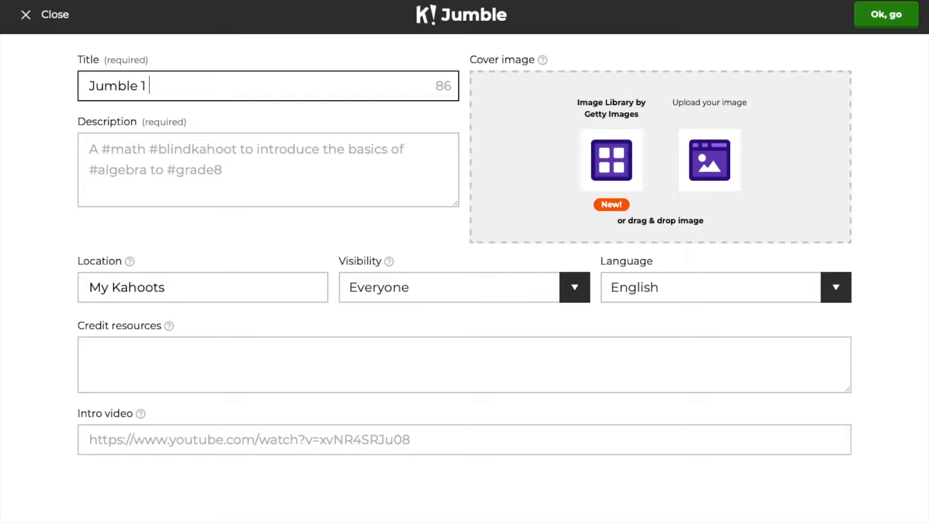
# Step: Describe the jumble as "Chapter 1", set its visibility to Only you, and accept the details
pyautogui.press('Tab')
pyautogui.write('Chapter 2')
pyautogui.press('BackSpace')
pyautogui.press('BackSpace')
pyautogui.write('1')
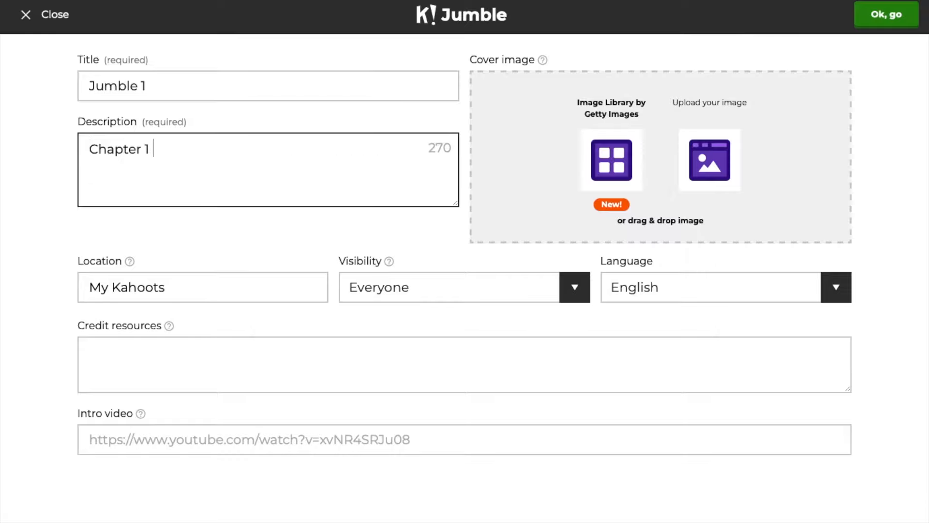
pyautogui.click(574, 283)
pyautogui.click(550, 278)
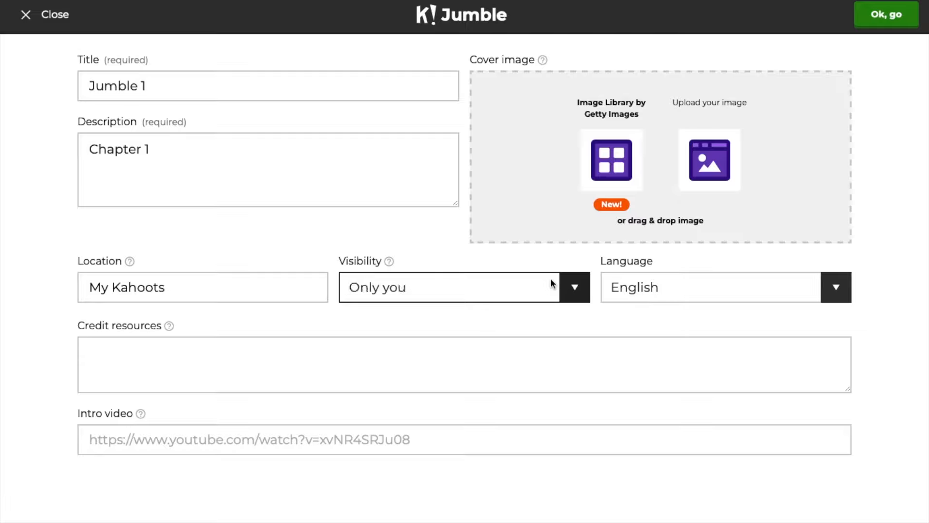
pyautogui.click(899, 24)
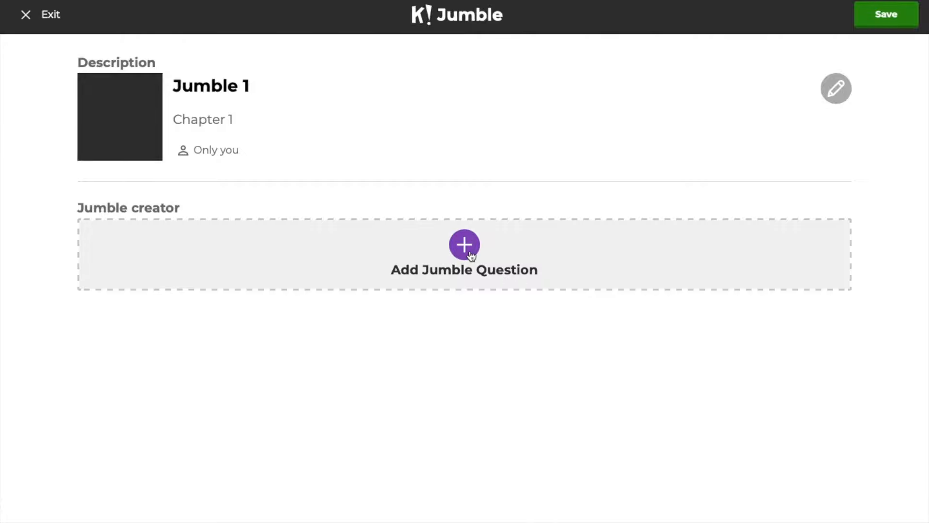
# Step: Add a jumble question reading "Put the number from least to greatest."
pyautogui.click(471, 255)
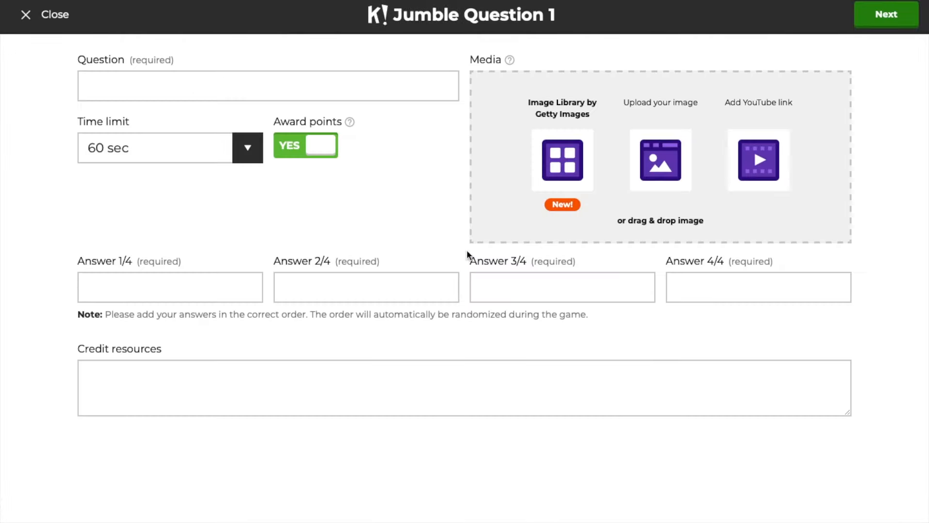
pyautogui.write('Put ')
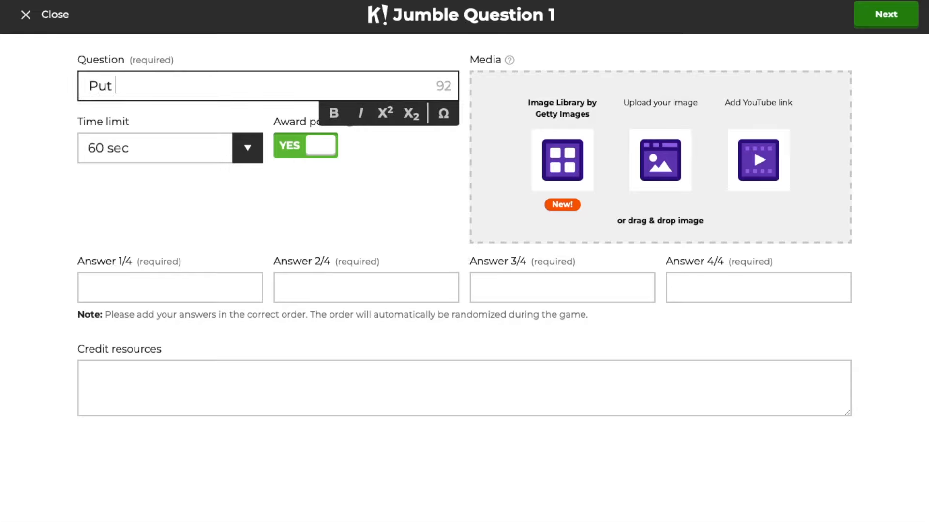
pyautogui.write('the number from least to g')
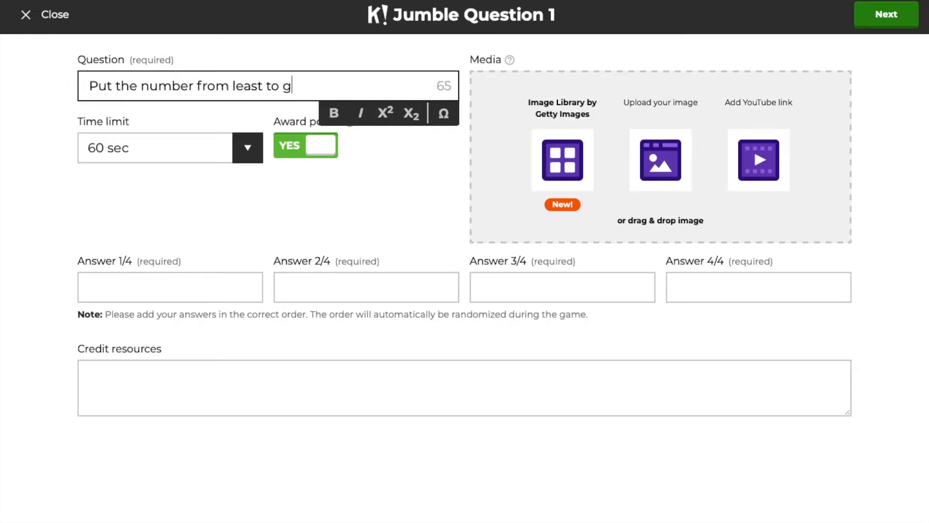
pyautogui.write('reatest.')
pyautogui.click(209, 203)
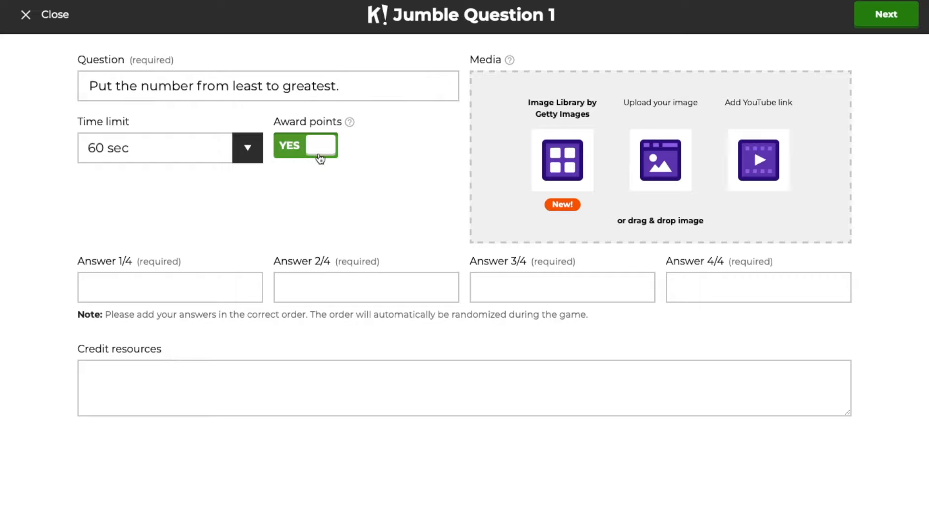
# Step: Enter 1, 2, 3 and 4 as the jumble question's four answers in the correct order
pyautogui.click(206, 290)
pyautogui.click(298, 278)
pyautogui.write('2')
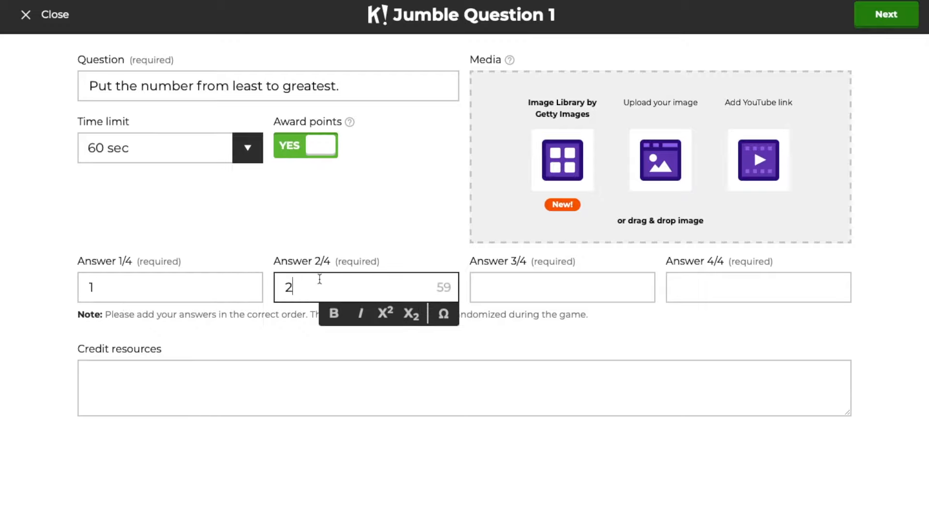
pyautogui.click(515, 287)
pyautogui.write('3')
pyautogui.click(722, 282)
pyautogui.write('4')
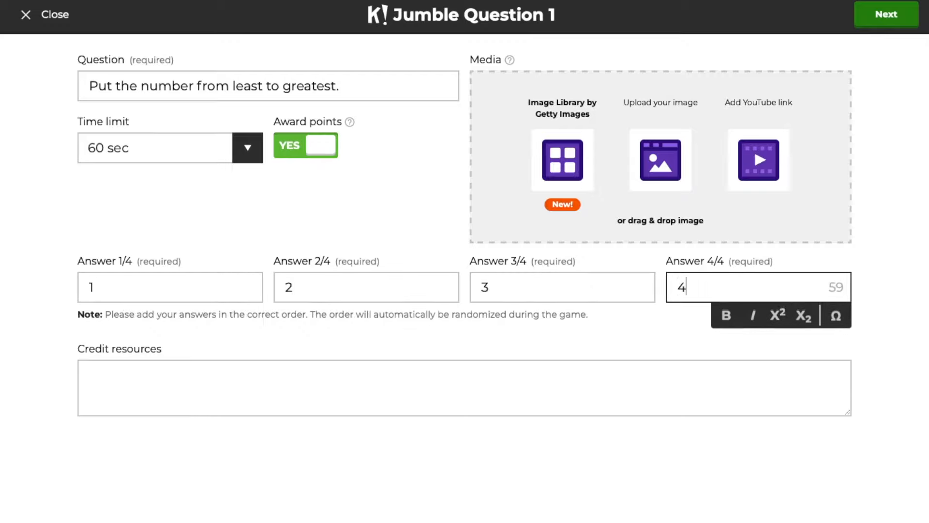
pyautogui.click(575, 337)
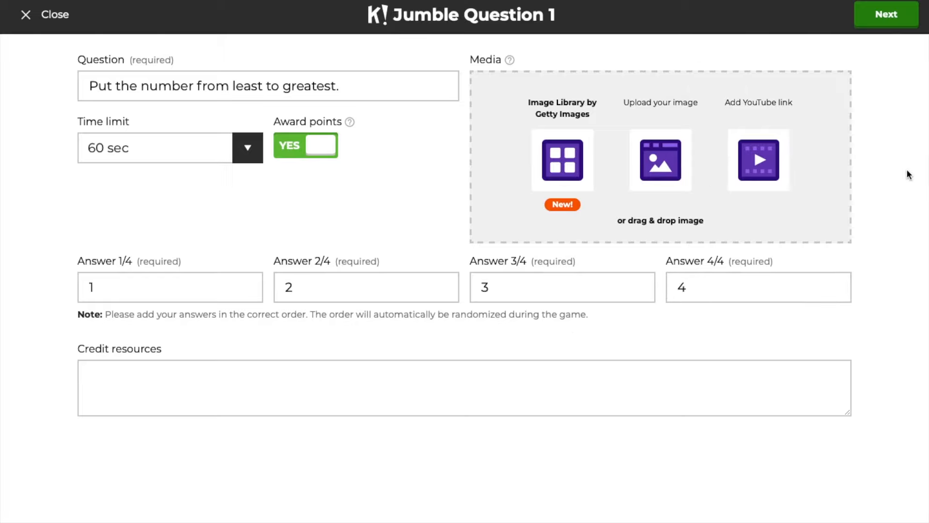
# Step: Accept the jumble question, and save and finish the jumble
pyautogui.click(901, 22)
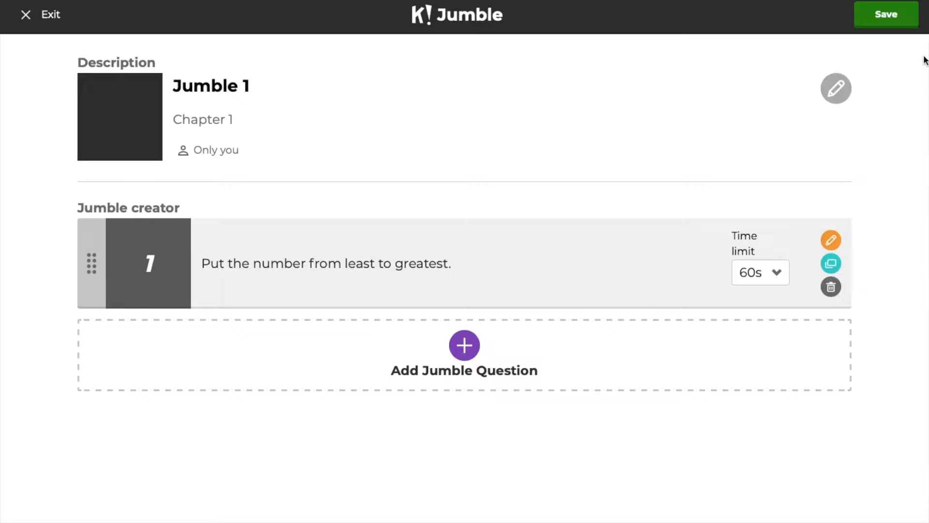
pyautogui.click(906, 24)
pyautogui.click(907, 24)
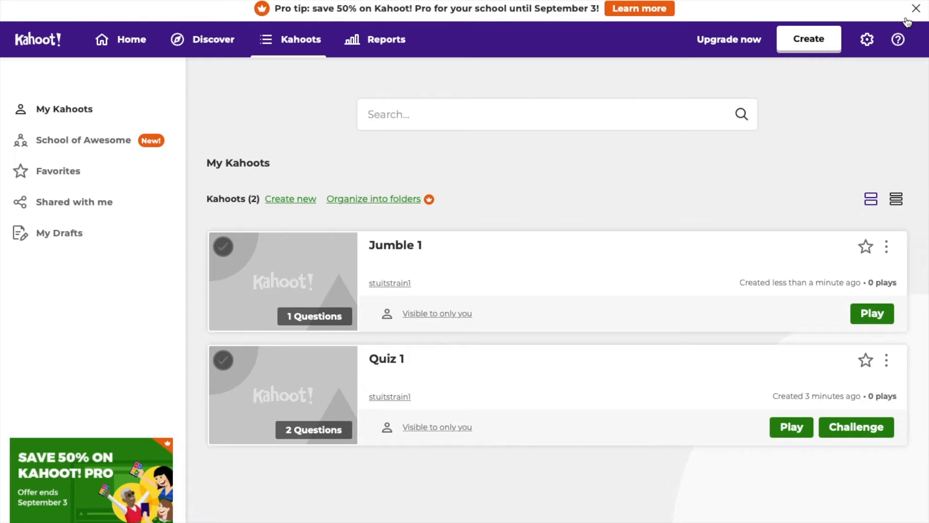
# Step: Create a new Survey kahoot with the title "Survey 1"
pyautogui.click(832, 50)
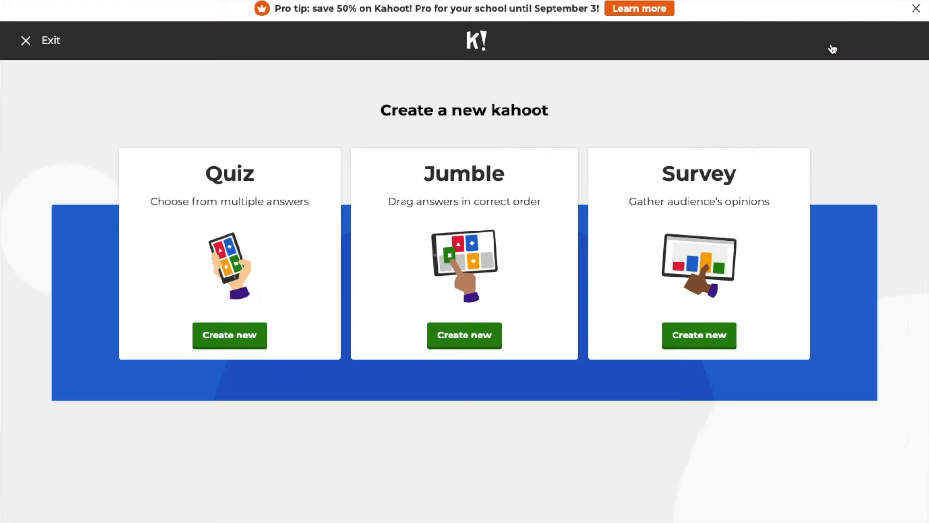
pyautogui.click(702, 335)
pyautogui.write('Survey 1')
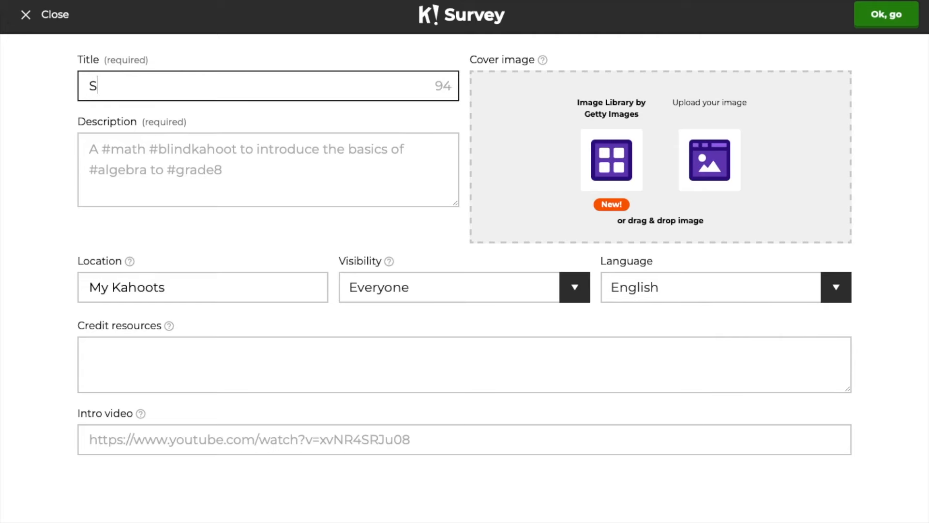
pyautogui.press('BackSpace')
pyautogui.press('BackSpace')
pyautogui.press('BackSpace')
pyautogui.press('BackSpace')
pyautogui.press('BackSpace')
pyautogui.press('BackSpace')
pyautogui.press('BackSpace')
pyautogui.press('BackSpace')
pyautogui.press('BackSpace')
pyautogui.write('Survey 1')
pyautogui.press('Tab')
# Step: Describe the survey as "Chapter 1", set its visibility to Only you, and accept the details
pyautogui.click(191, 193)
pyautogui.write('Chapter 1')
pyautogui.click(532, 287)
pyautogui.click(553, 275)
pyautogui.click(907, 20)
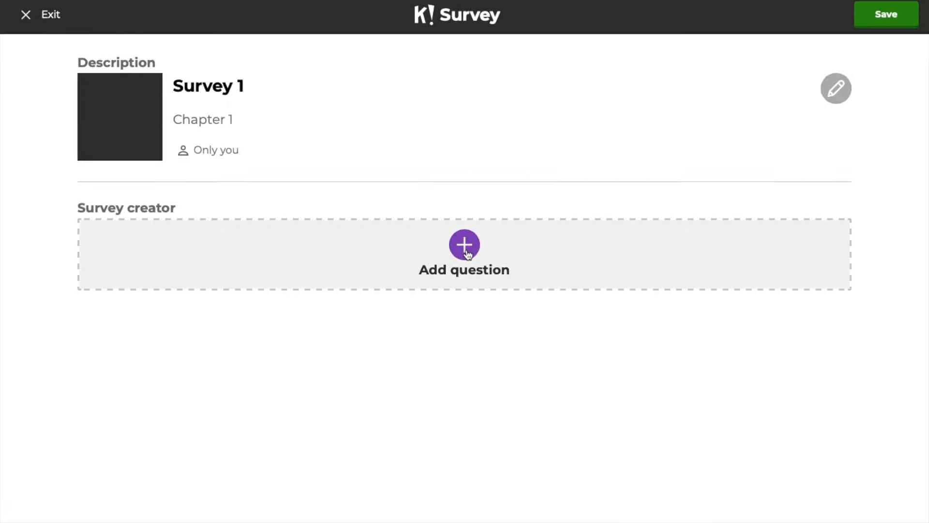
# Step: Add a survey question reading "How was the difficulty of this chapter?"
pyautogui.click(465, 246)
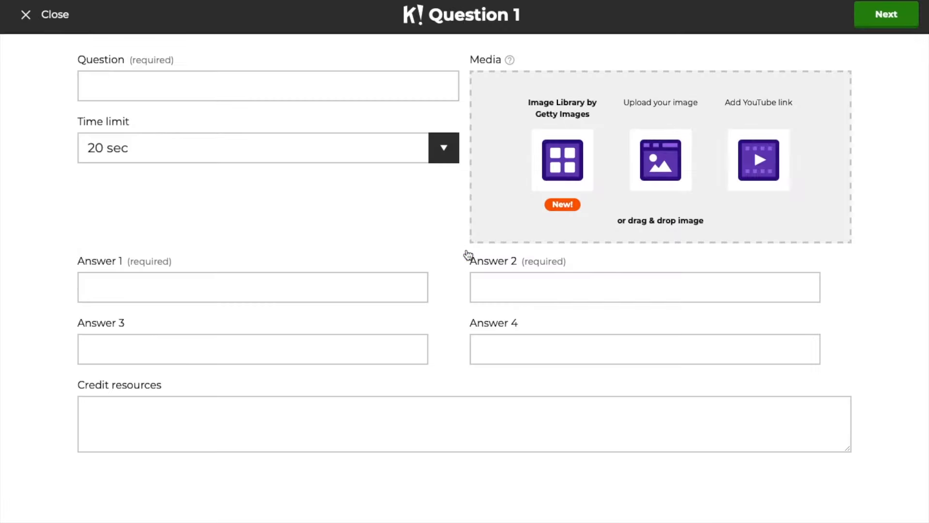
pyautogui.click(368, 86)
pyautogui.write('How was the difficulty of this chapter?')
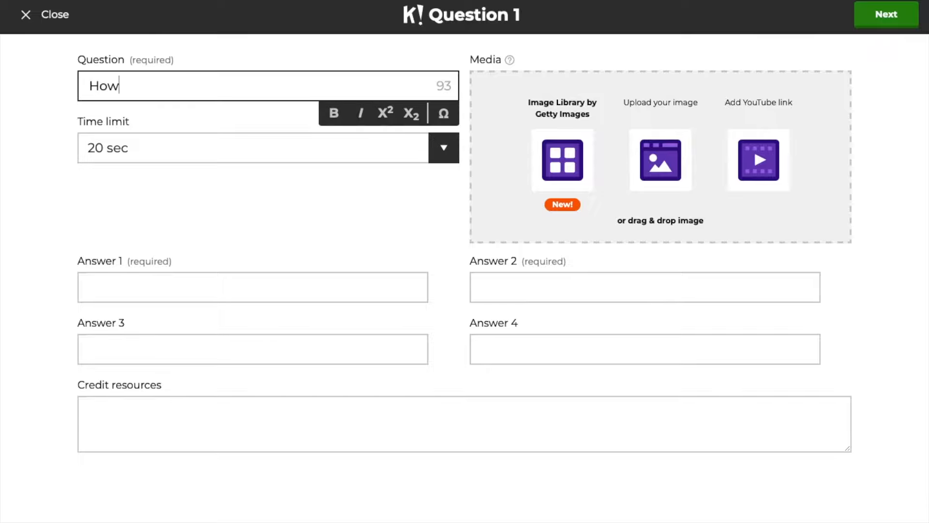
# Step: Give the survey question the answers "Easy", "Hard" and "In the middle", in that order
pyautogui.click(145, 287)
pyautogui.write('Easy')
pyautogui.press('Tab')
pyautogui.write('Hard')
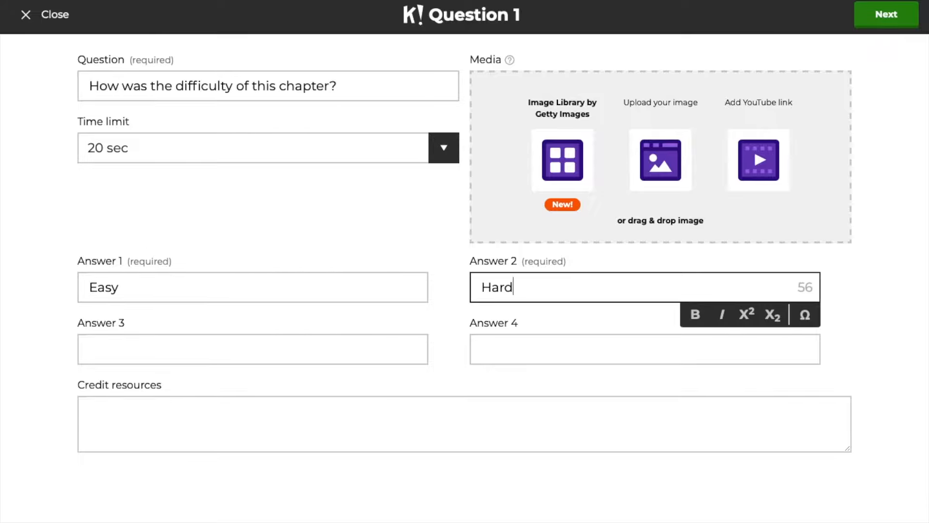
pyautogui.click(216, 353)
pyautogui.write('In the middle')
pyautogui.click(455, 317)
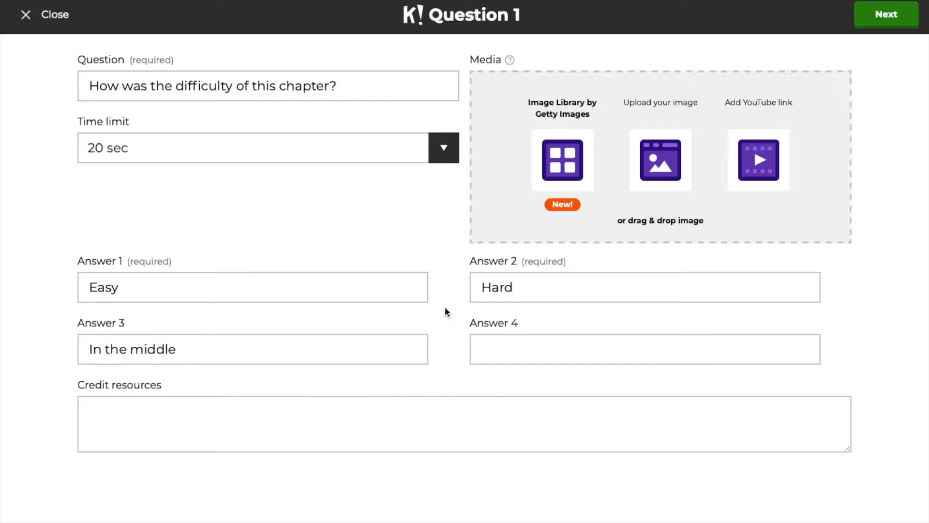
# Step: Accept the survey question, and save and finish the survey
pyautogui.click(887, 14)
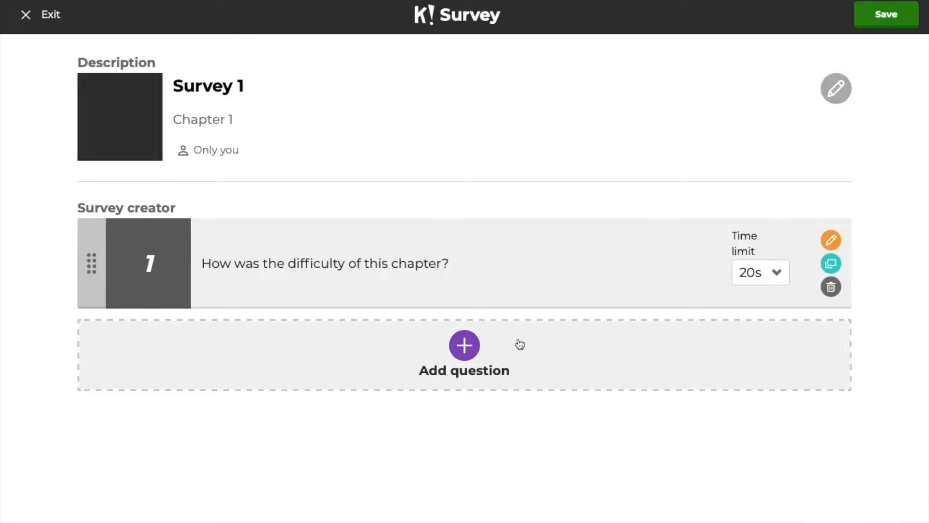
pyautogui.click(909, 20)
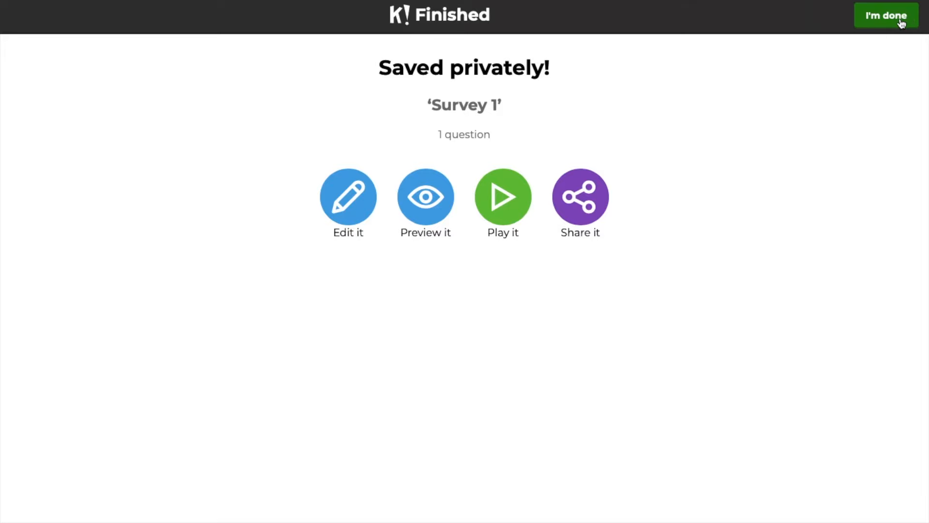
pyautogui.click(902, 22)
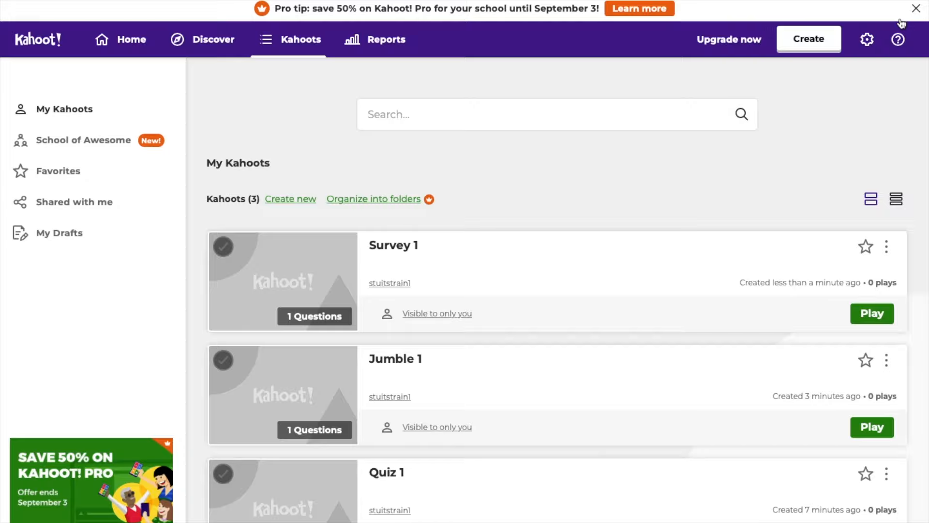